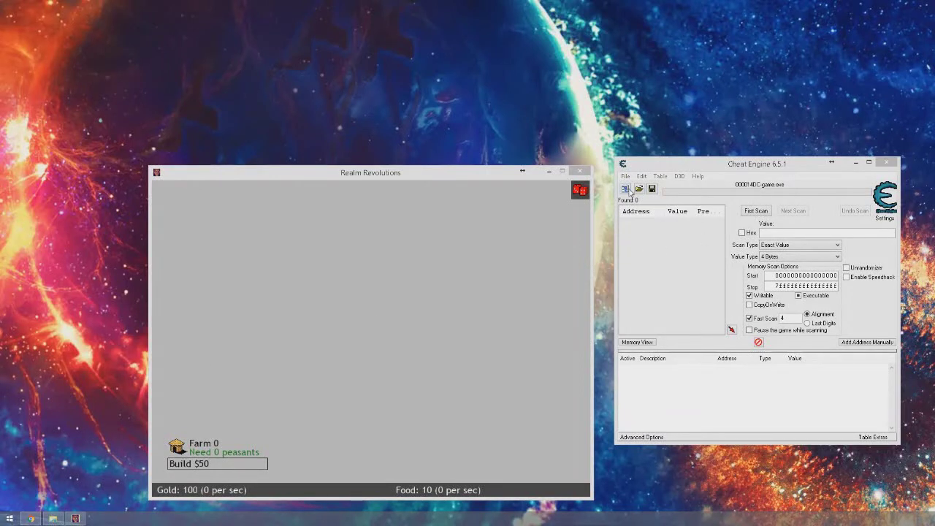
Attach Cheat Engine to the game.exe process from the process list.
left_click(630, 187)
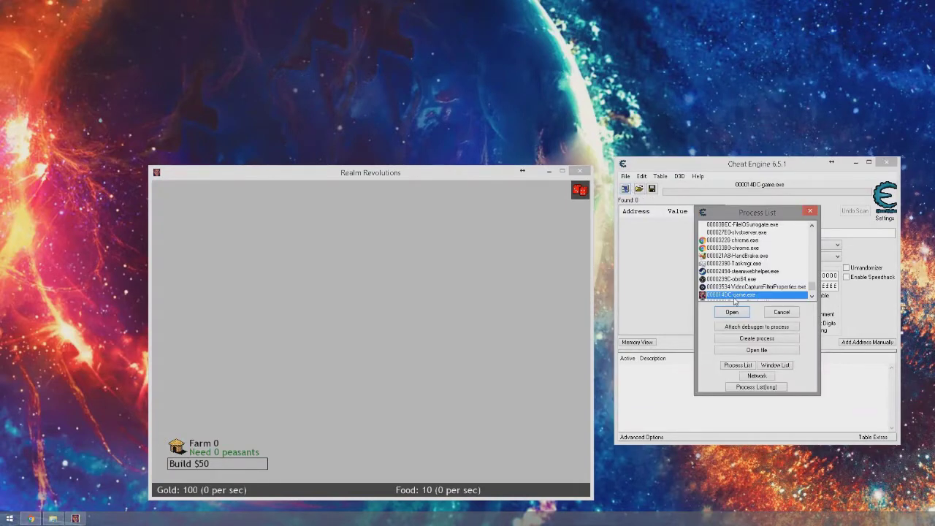
double_click(734, 296)
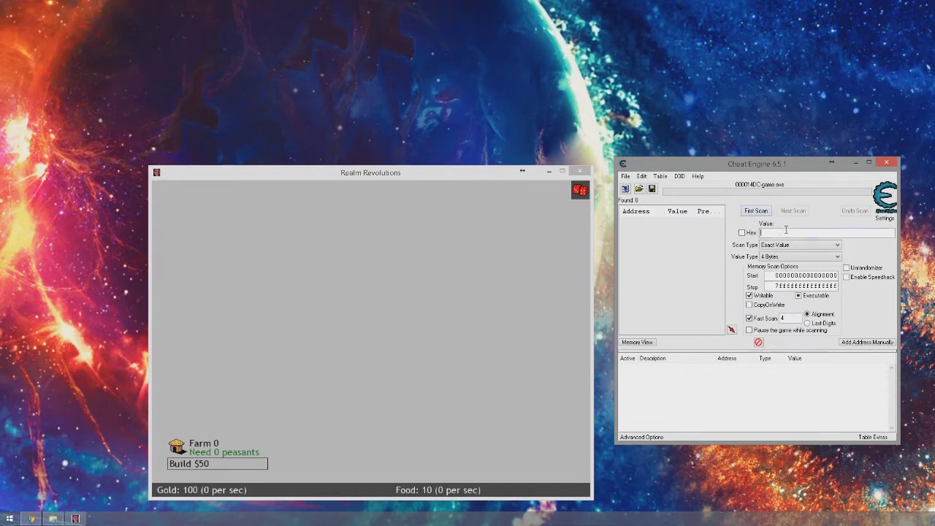
Run a first scan for value 0 as a Double, then build the first farm for $50.
type("0")
left_click(811, 258)
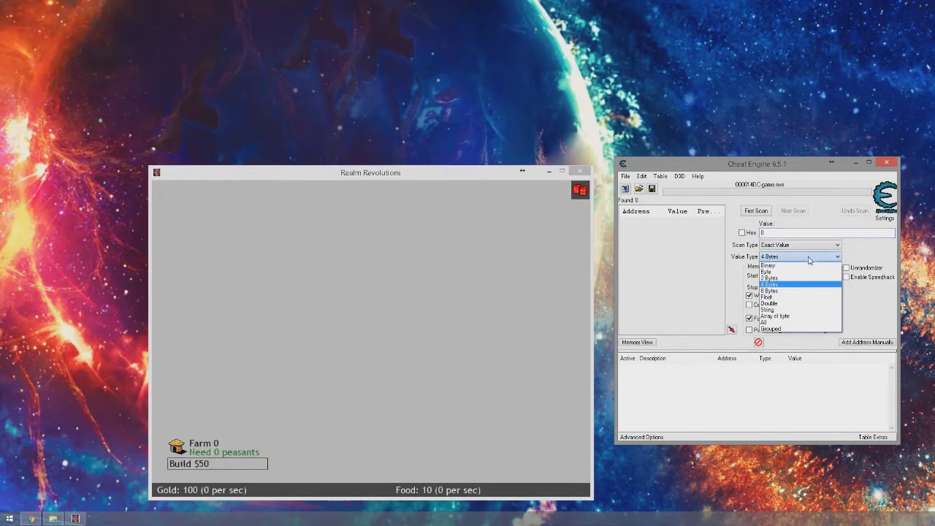
left_click(781, 307)
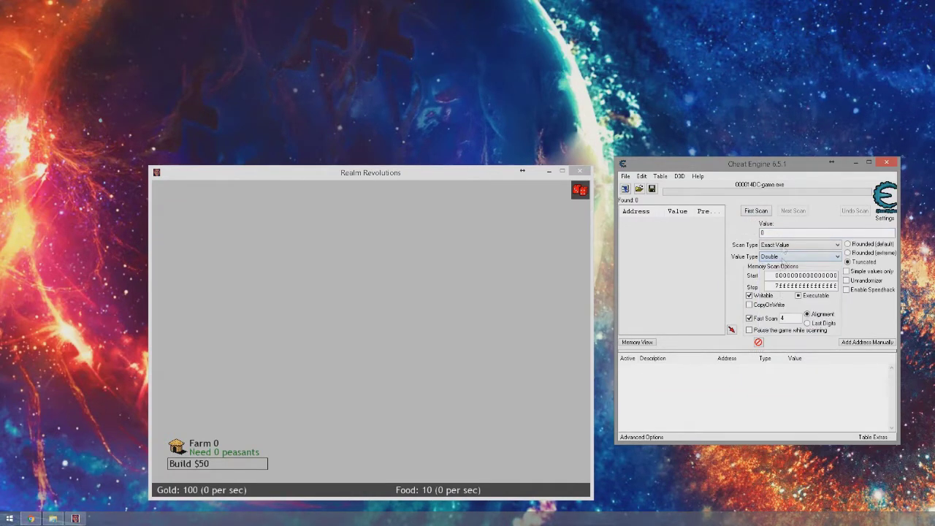
left_click(764, 209)
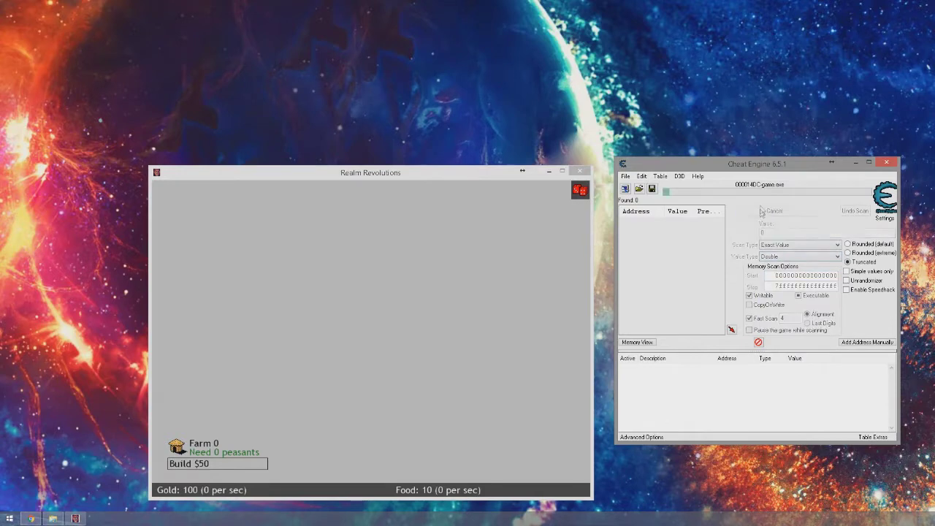
left_click(209, 464)
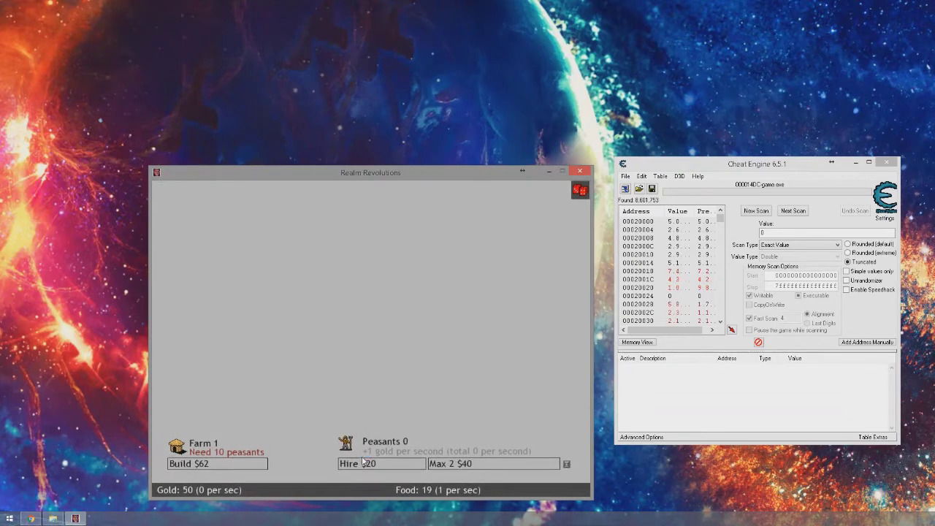
Hire a peasant and rescan for the value 1.
left_click(363, 461)
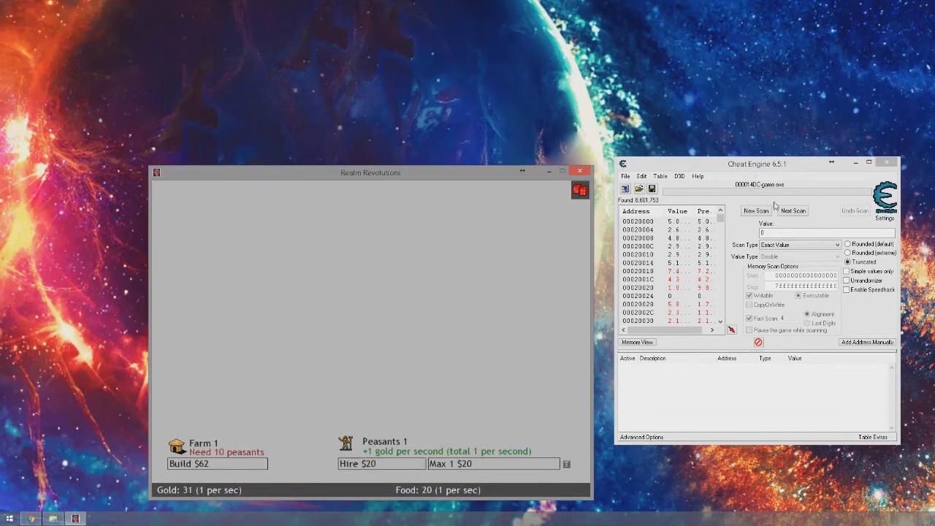
double_click(769, 231)
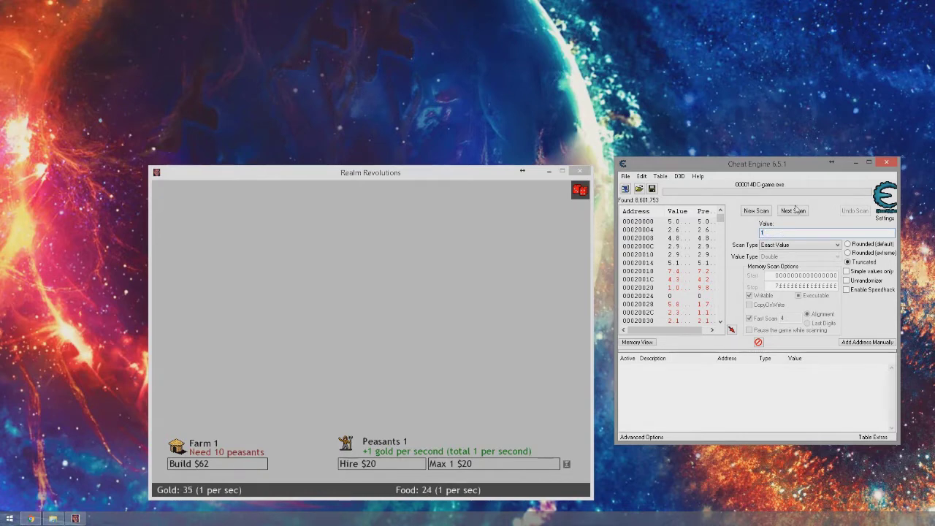
key("Return")
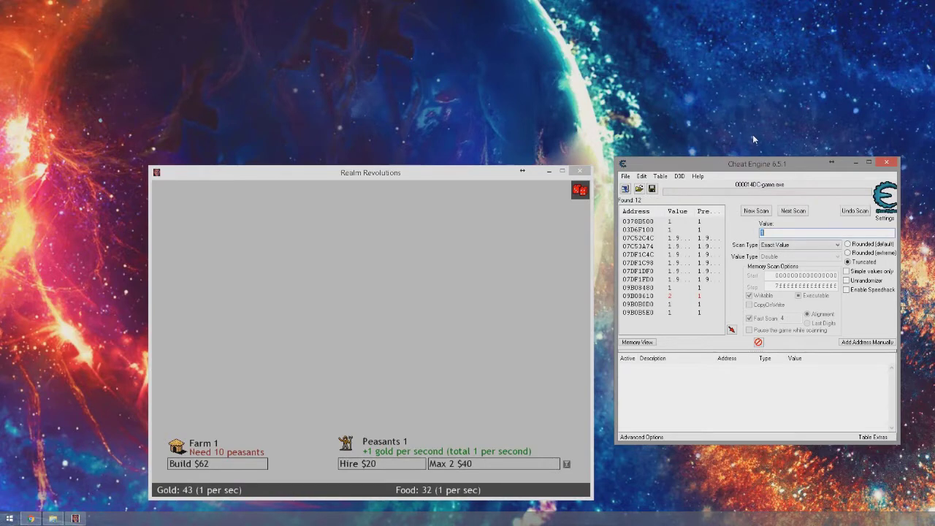
Hire a second peasant and rescan for 2, narrowing results to 2 addresses.
left_click(371, 465)
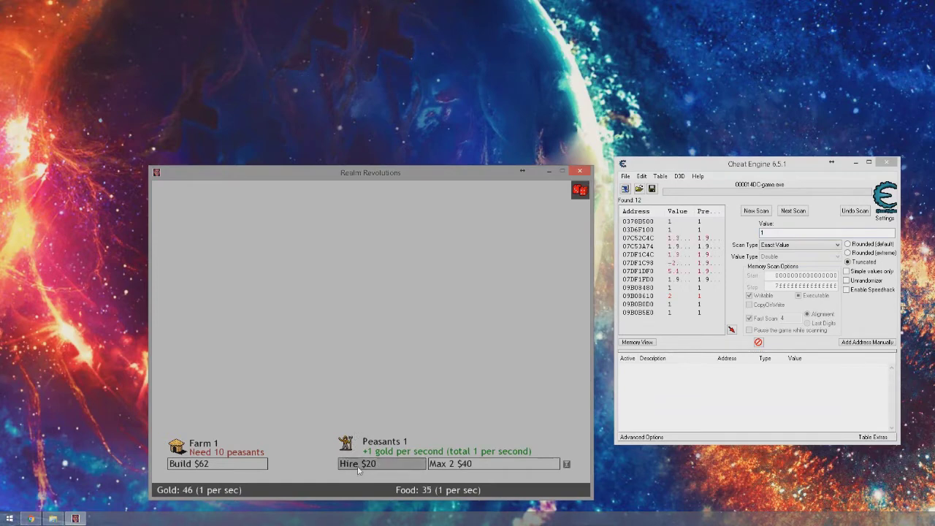
left_click(358, 468)
left_click(769, 232)
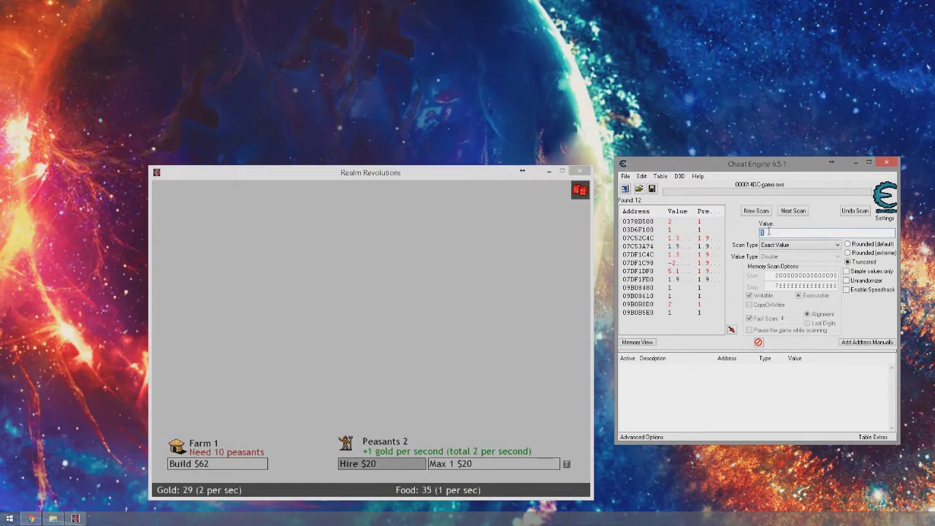
type("2")
left_click(791, 211)
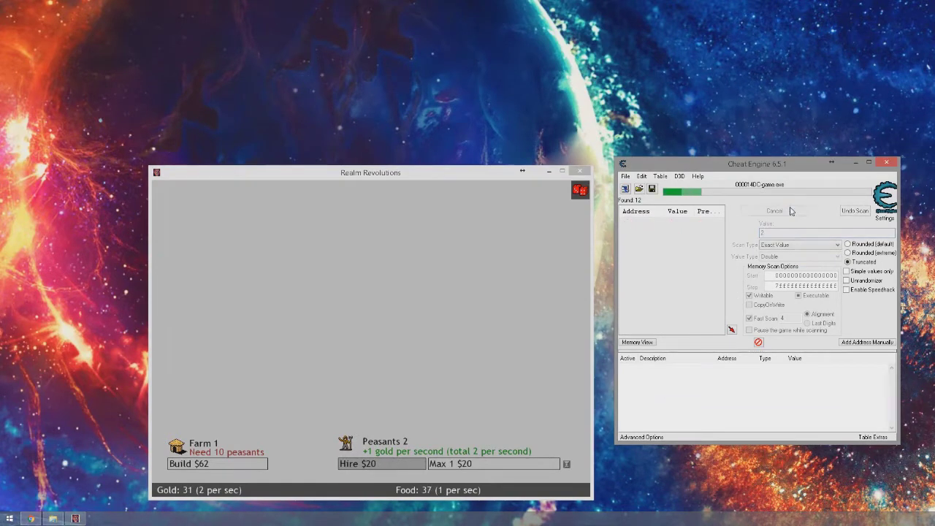
Save address 0378B500 to the address list and set its peasant value to 1E57.
left_click(697, 222)
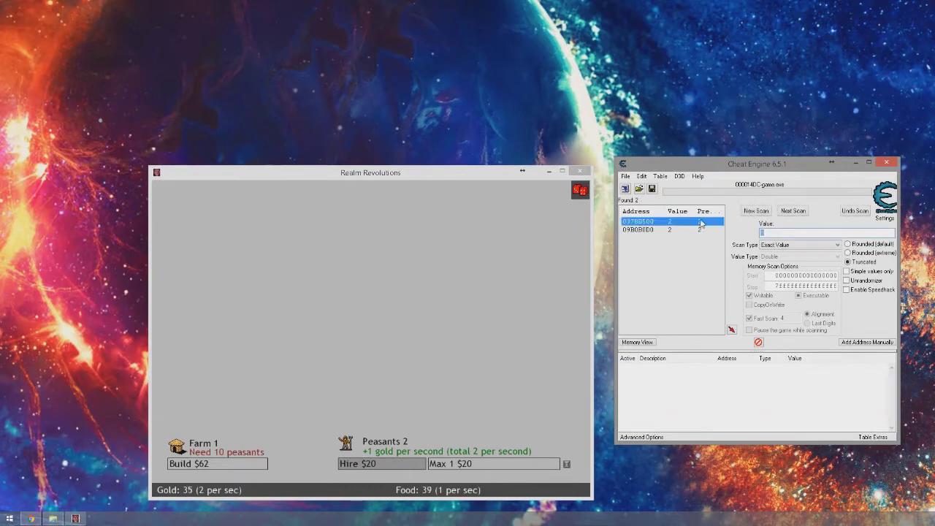
double_click(700, 223)
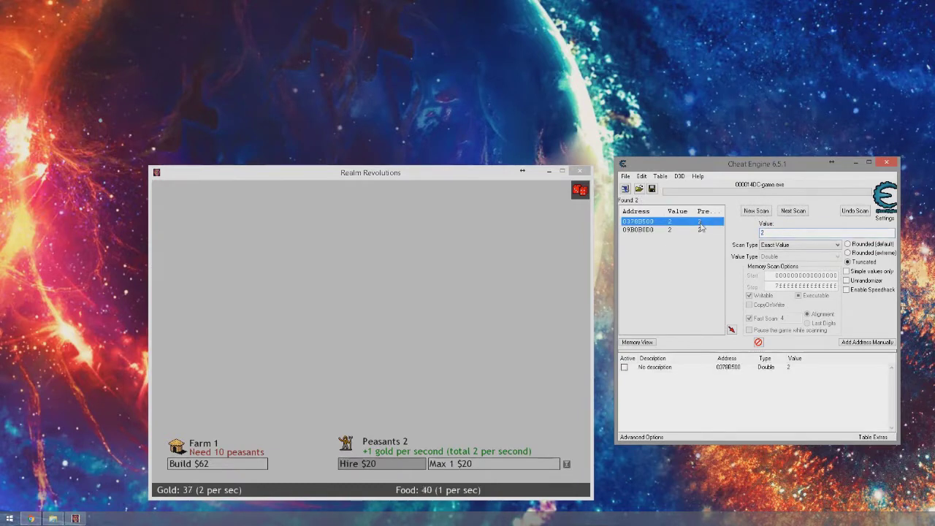
double_click(790, 368)
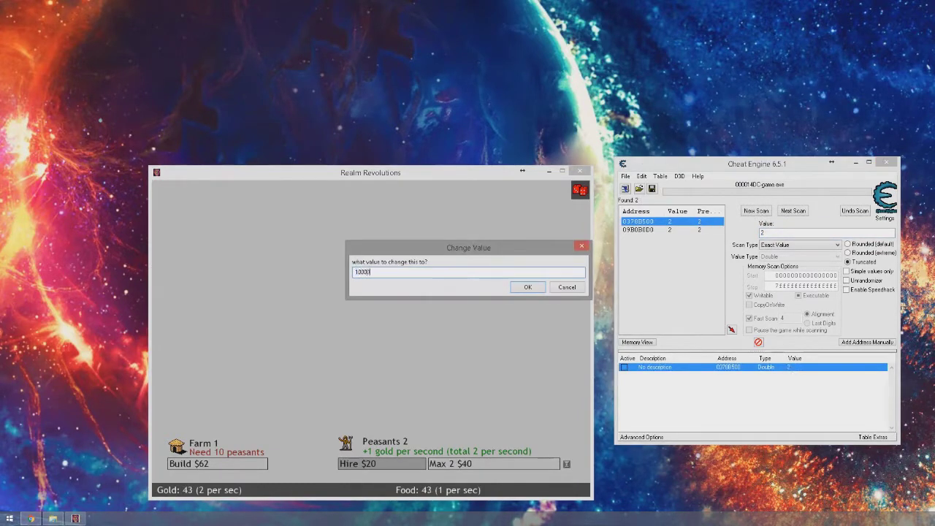
type("000000000000000000000000000000000000000000000000")
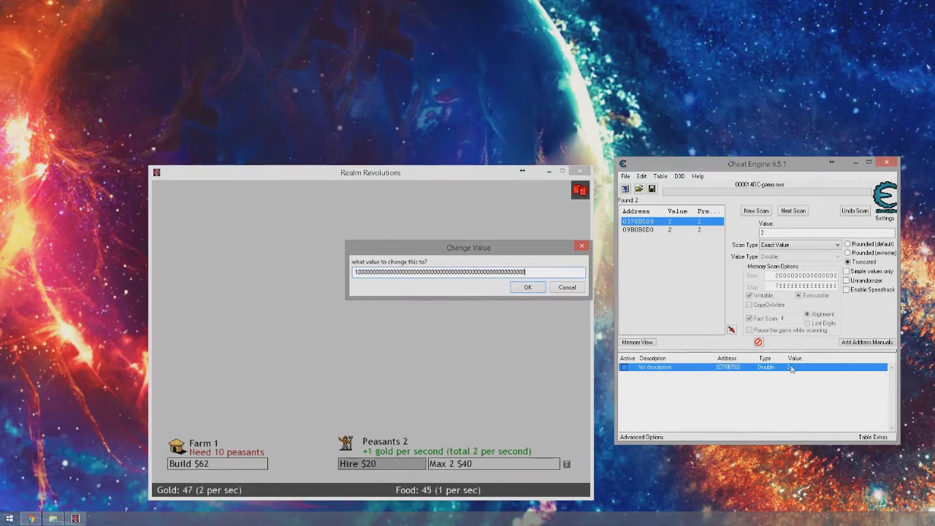
key("Return")
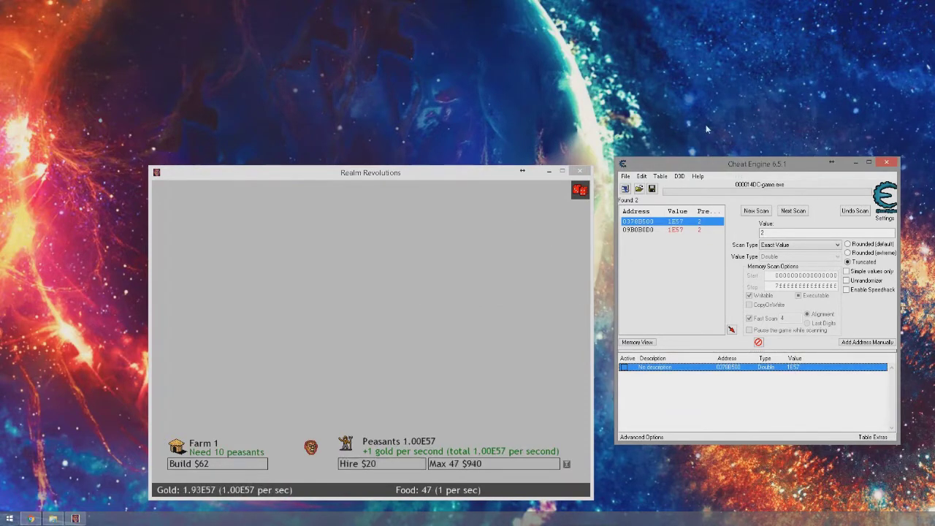
Build a second farm and a workshop, then hire craftsmen, workers and landlords.
left_click(217, 463)
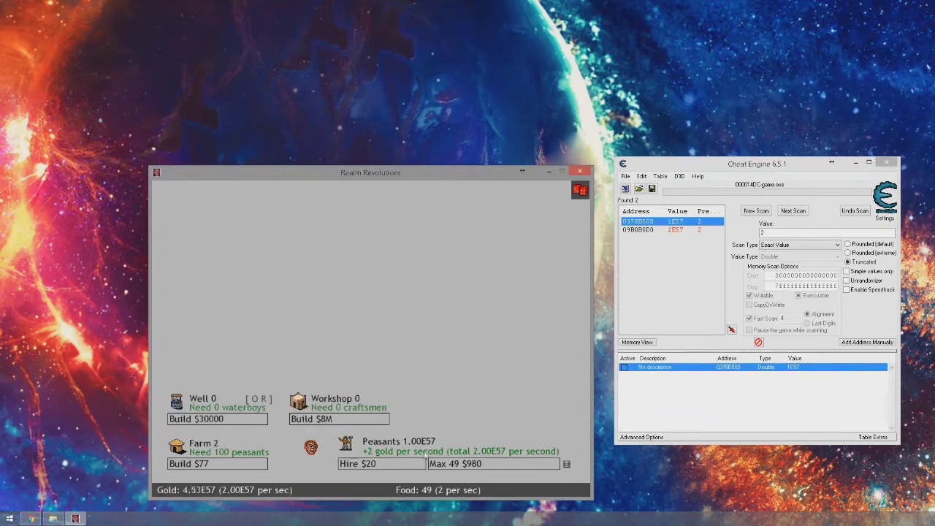
left_click(321, 419)
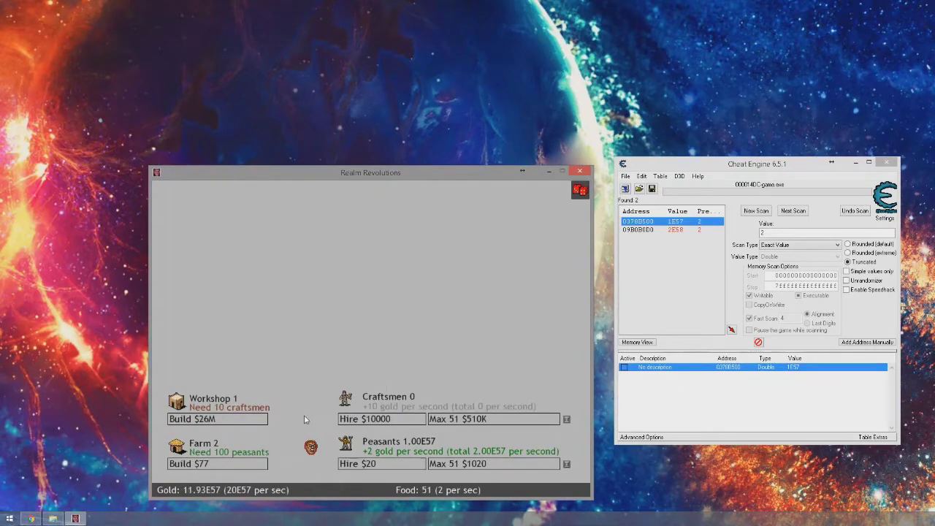
left_click(395, 424)
left_click(443, 427)
left_click(442, 374)
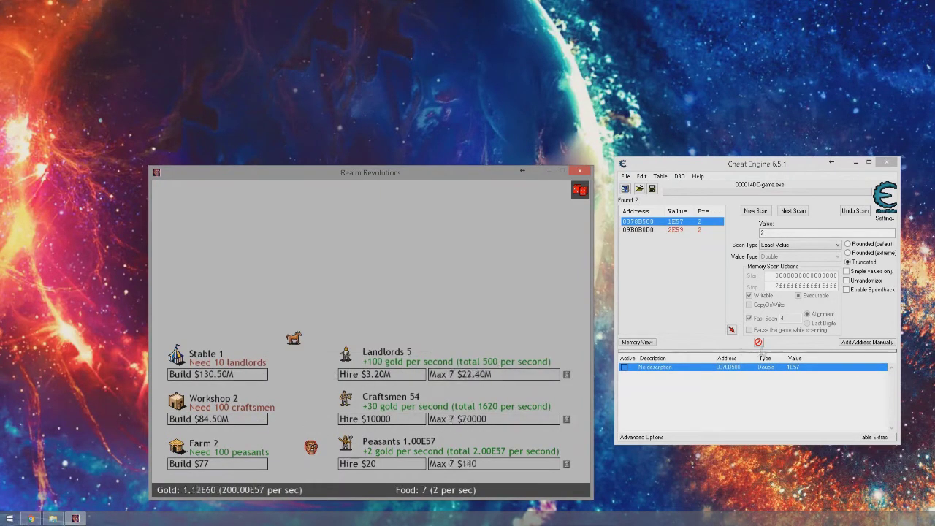
Enable the Speedhack and apply a game speed of 50.
left_click(846, 289)
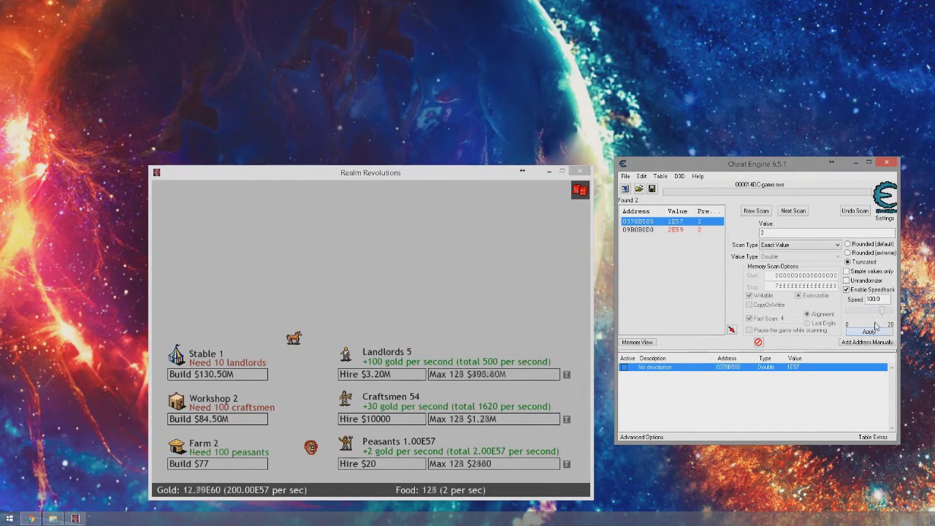
left_click_drag(882, 311, 877, 311)
left_click(869, 332)
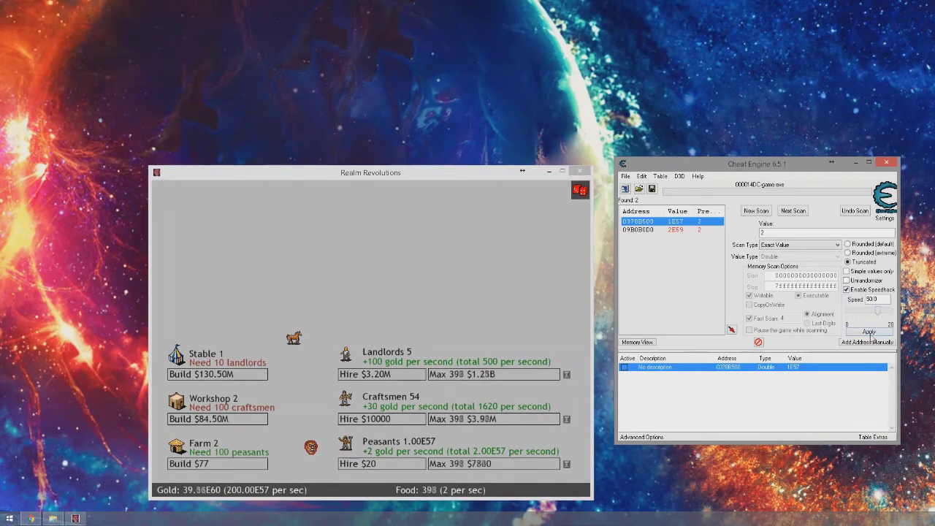
left_click(846, 289)
Hire the maximum masters, then set the stored gold value to 1E99.
left_click(494, 374)
left_click(217, 374)
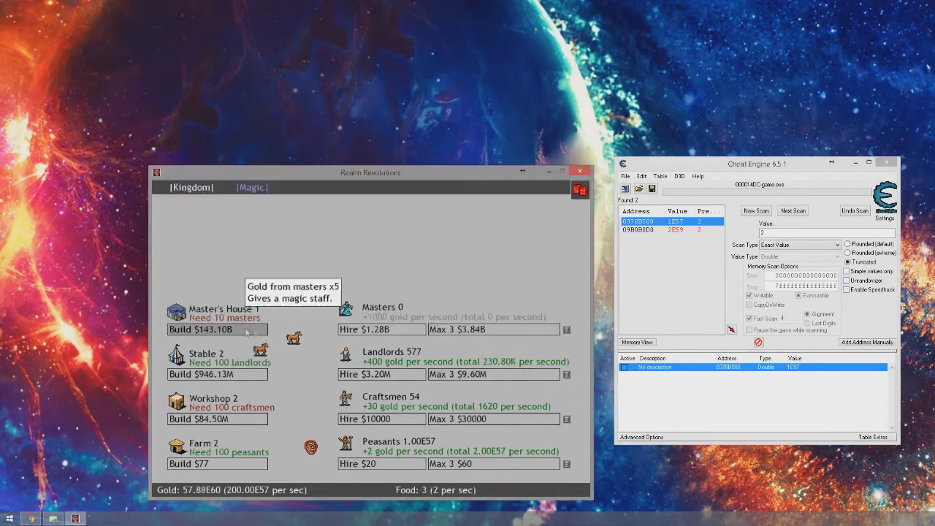
left_click(494, 329)
double_click(795, 367)
type("1E99")
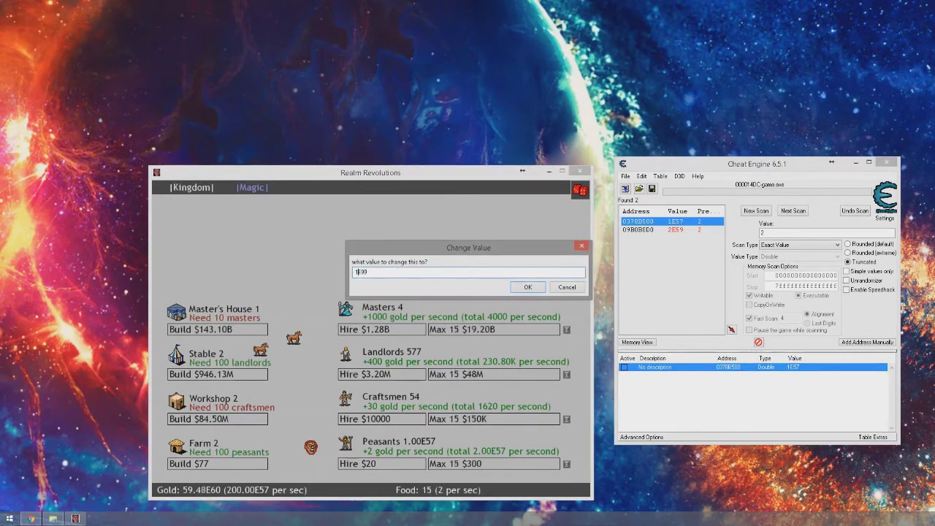
key("Return")
Hire more masters, build a Master's House, hire storekeepers, and set gold to 1E999.
left_click(494, 329)
left_click(217, 330)
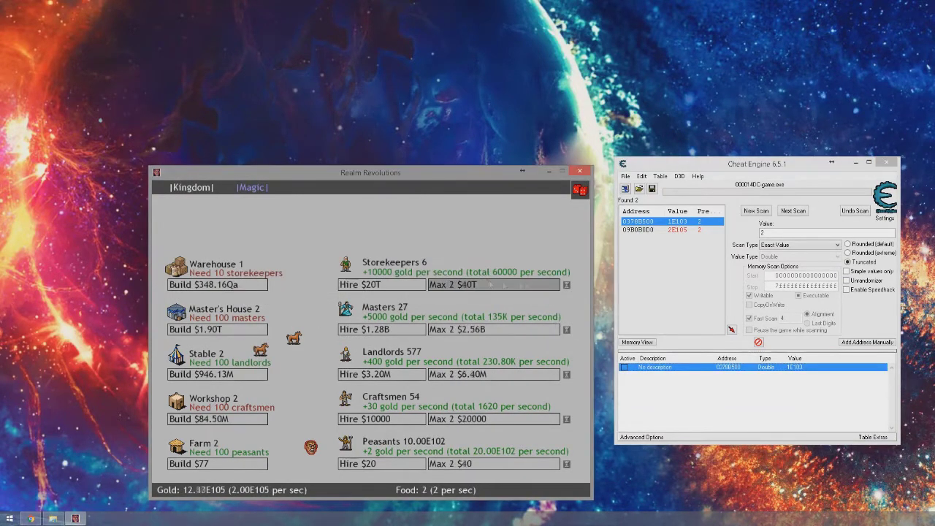
left_click(489, 284)
double_click(794, 367)
type("1E999")
key("Return")
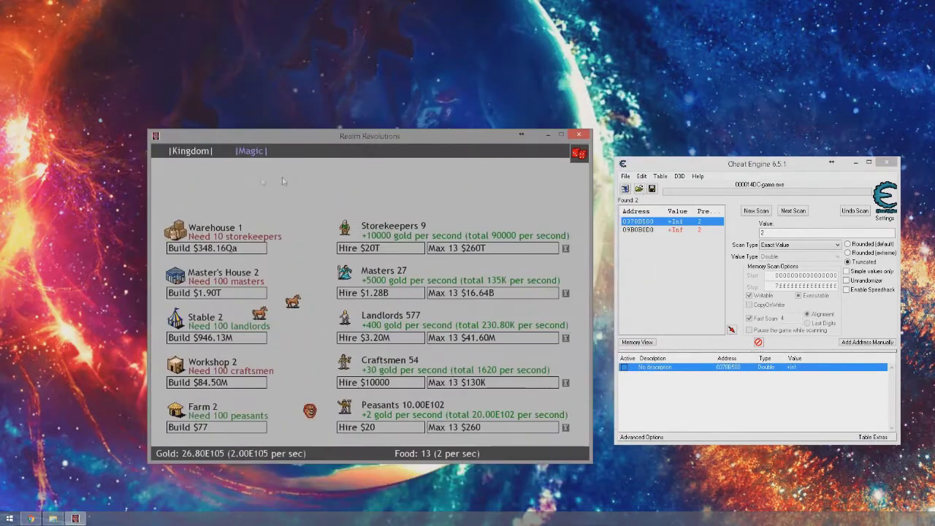
double_click(796, 367)
type("1")
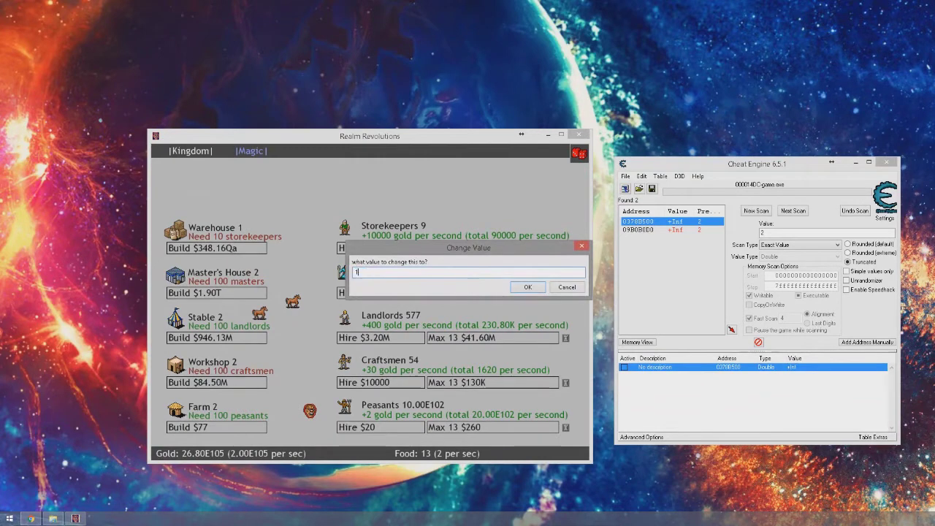
type("000000000000000000")
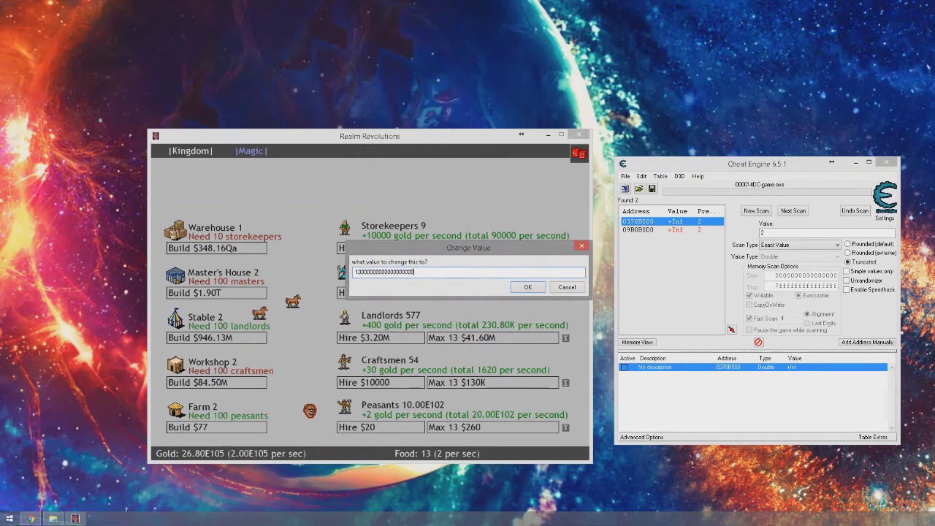
key("Return")
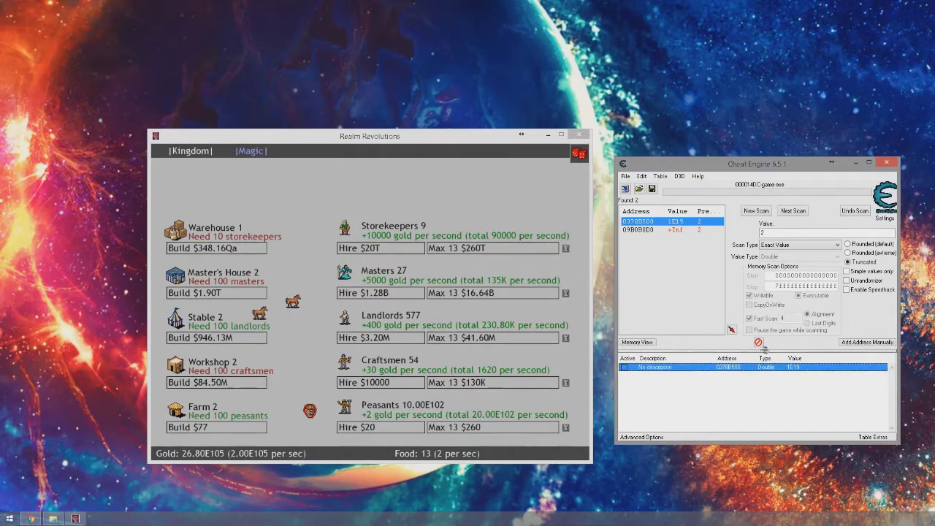
Reposition the game window and open next.ini from the protinc1 save folder.
left_click(251, 254)
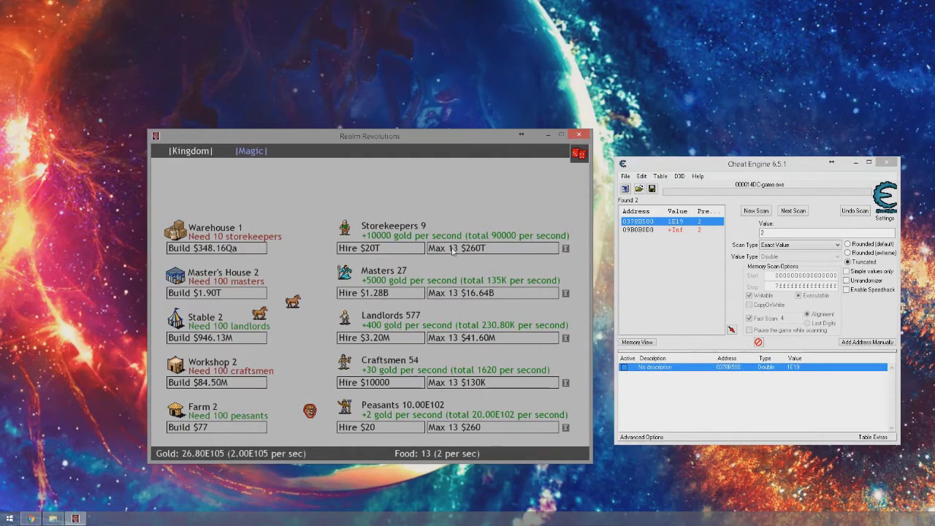
mouse_move(448, 155)
left_mouse_down()
mouse_move(398, 238)
mouse_move(403, 137)
mouse_move(574, 164)
left_mouse_up()
left_click_drag(491, 141, 455, 139)
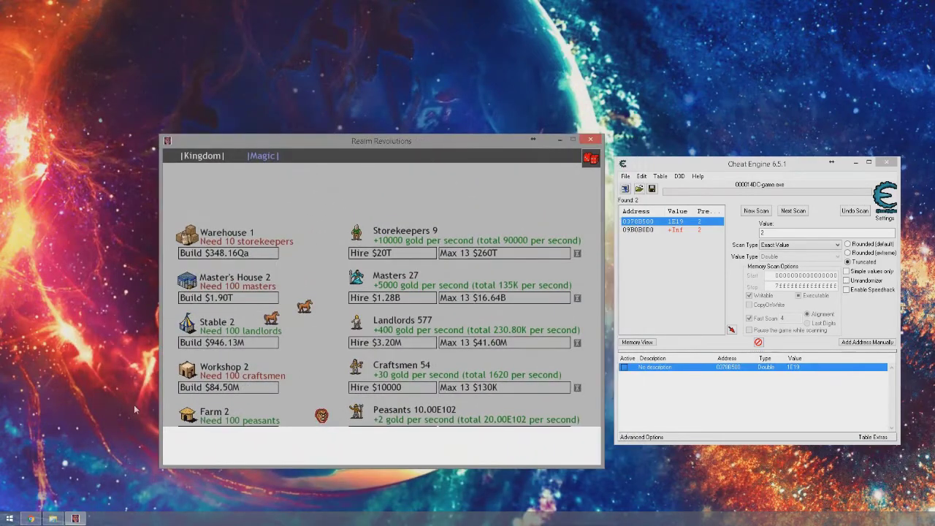
left_click(53, 518)
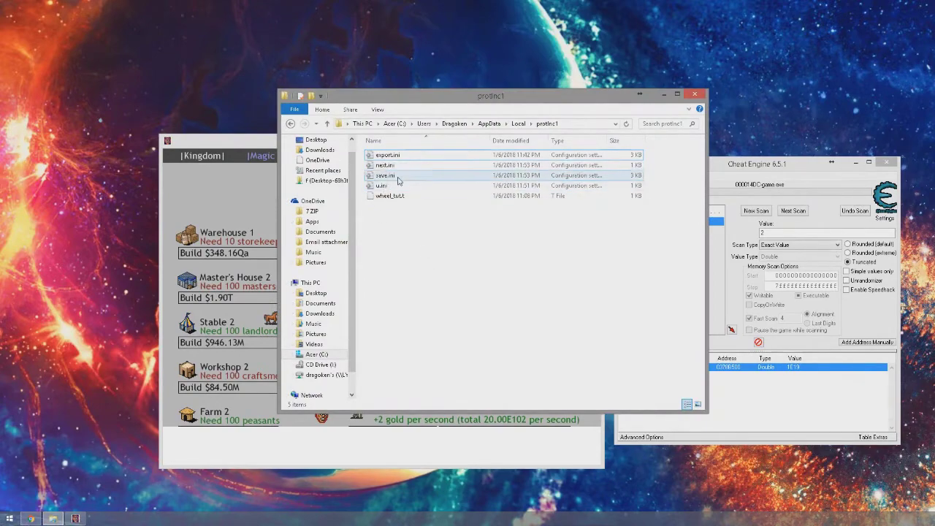
double_click(415, 165)
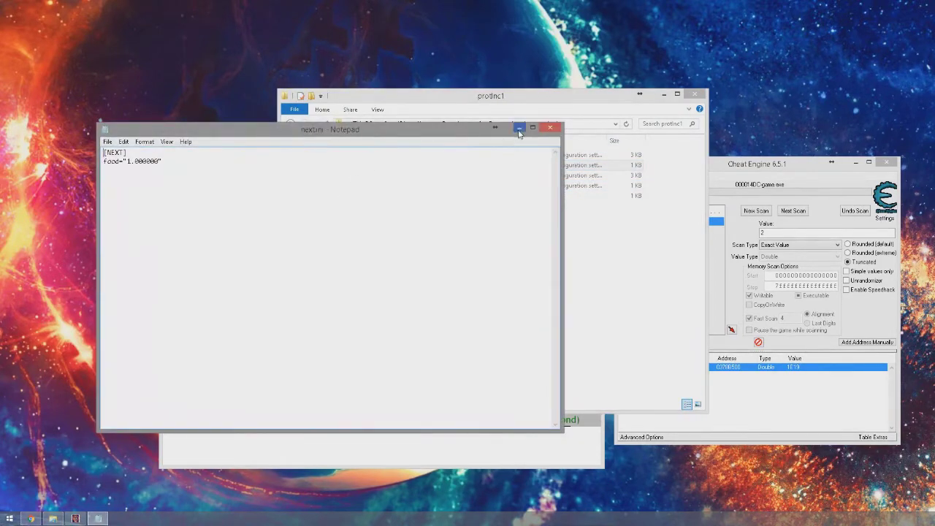
Switch from next.ini to save.ini and delete the long run of zeros from its gold value.
left_click(549, 128)
double_click(409, 175)
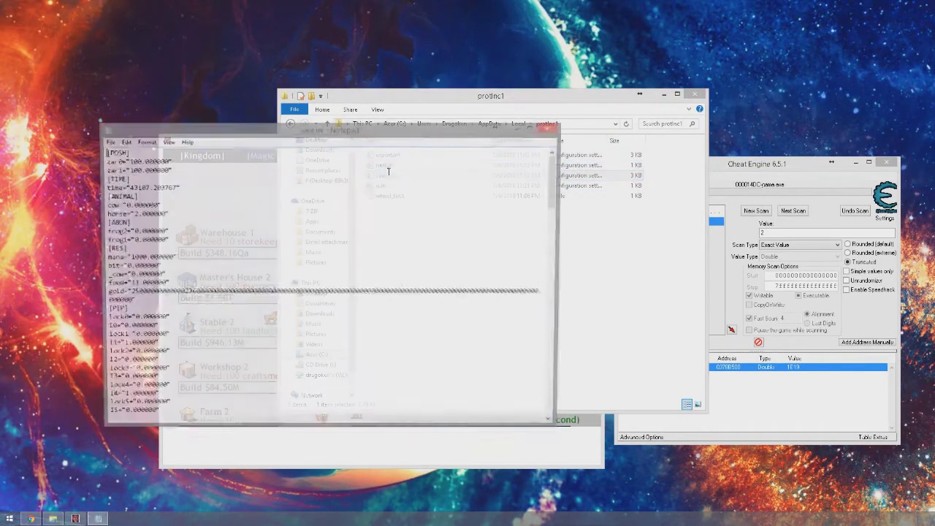
mouse_move(555, 182)
left_mouse_down()
mouse_move(554, 369)
mouse_move(532, 423)
mouse_move(533, 188)
left_mouse_up()
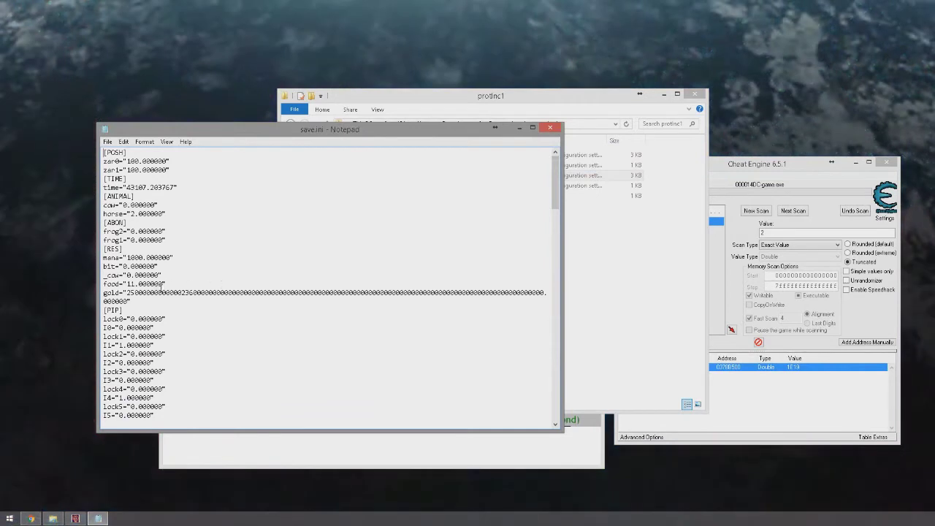
mouse_move(165, 292)
left_mouse_down()
mouse_move(102, 292)
mouse_move(443, 293)
left_mouse_up()
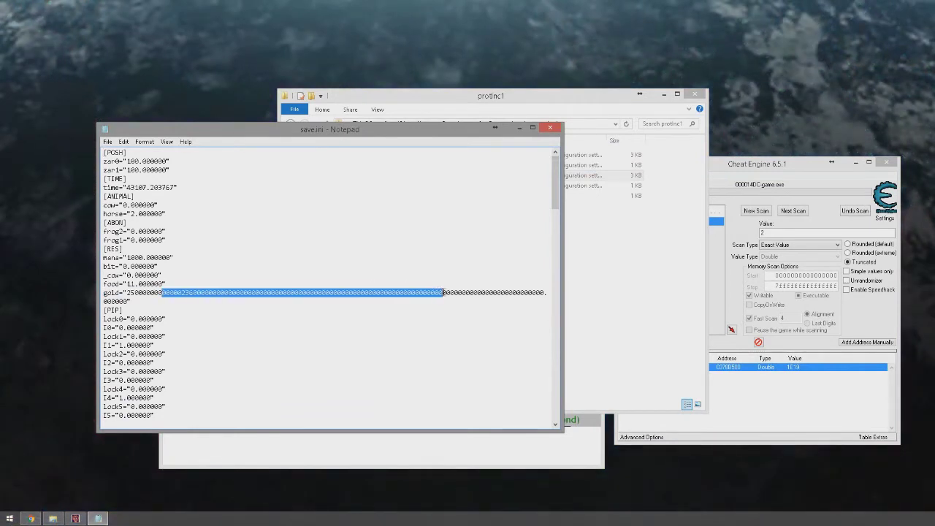
key("Delete")
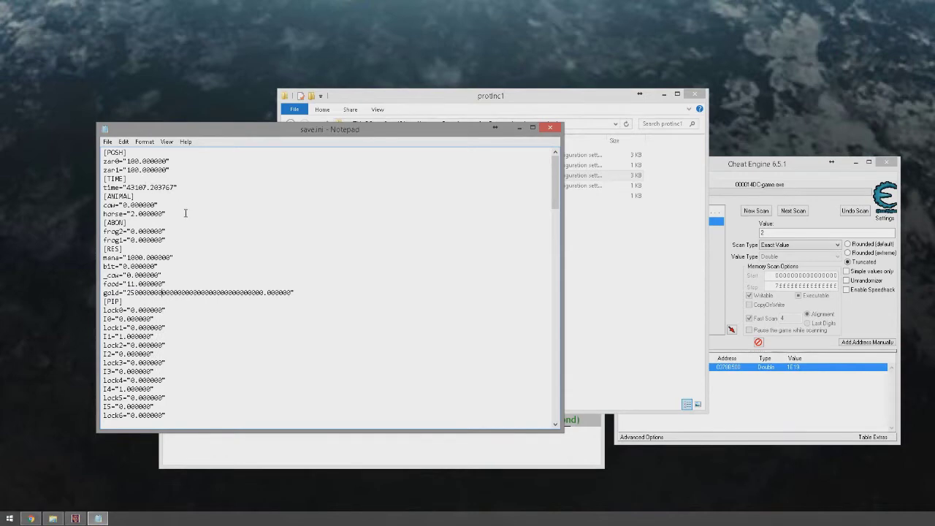
scroll(189, 265, "down", 11)
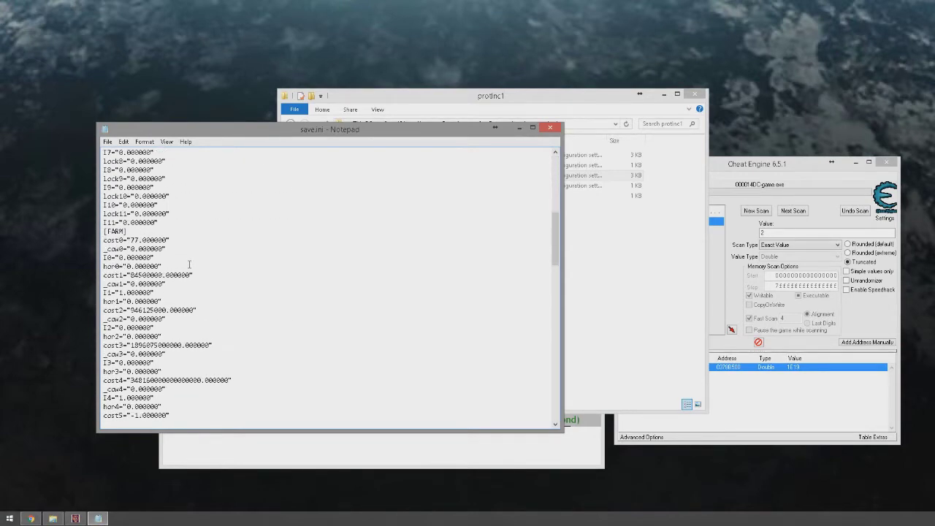
scroll(189, 265, "down", 20)
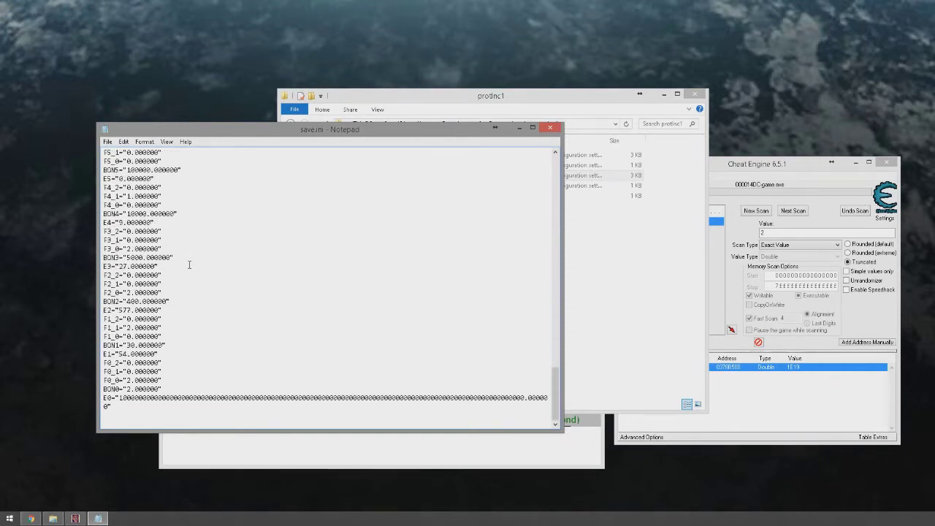
Open export.ini and copy the encoded string following save=.
left_click(552, 130)
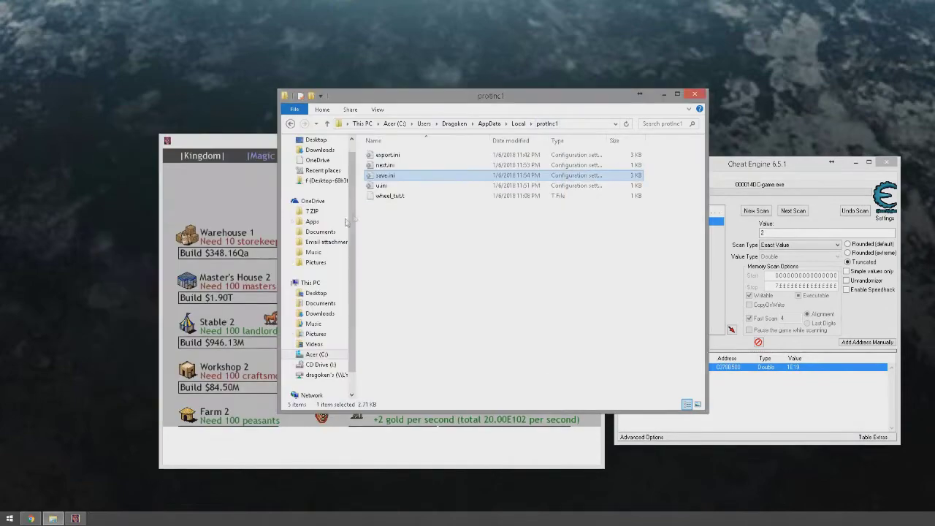
left_click(249, 220)
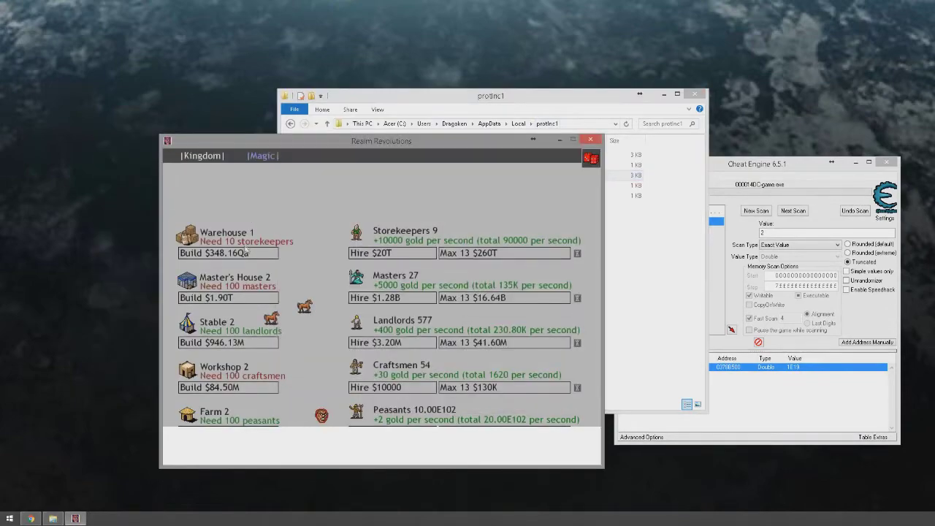
left_click(616, 150)
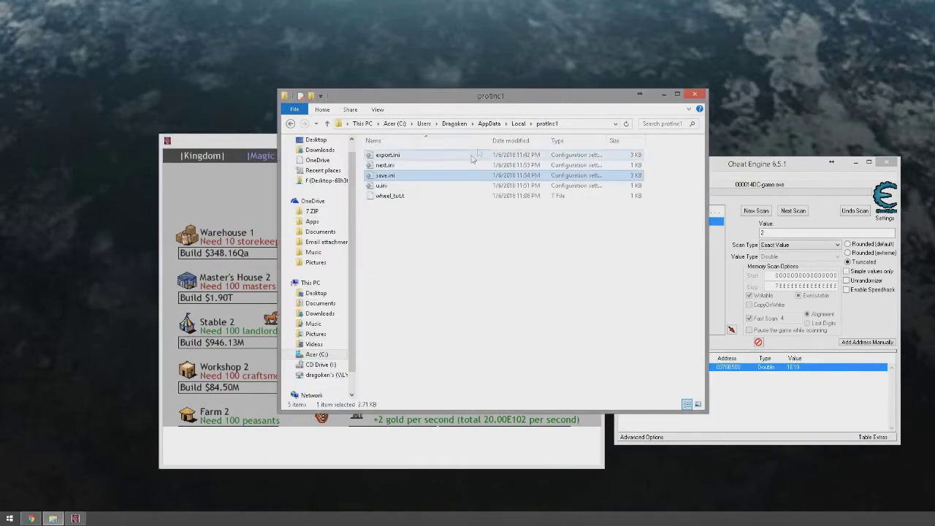
double_click(388, 156)
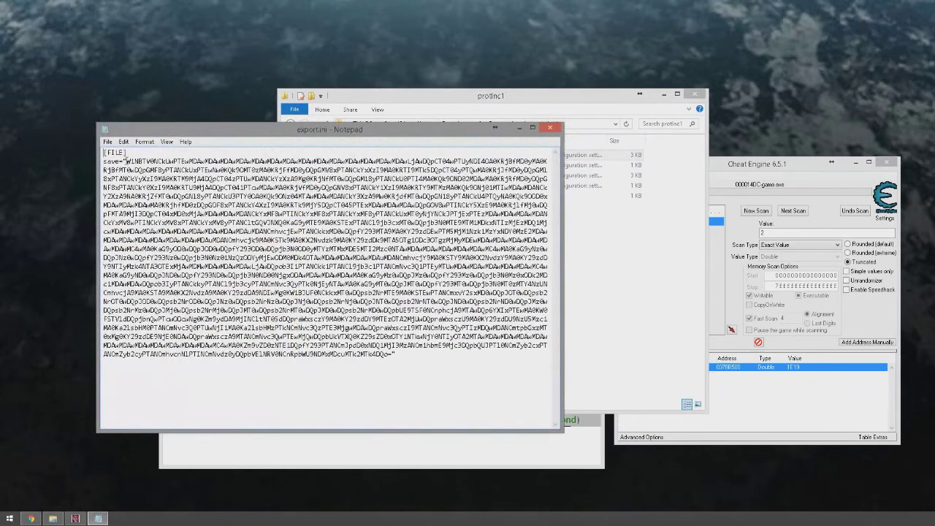
mouse_move(126, 160)
left_mouse_down()
mouse_move(548, 209)
mouse_move(395, 353)
left_mouse_up()
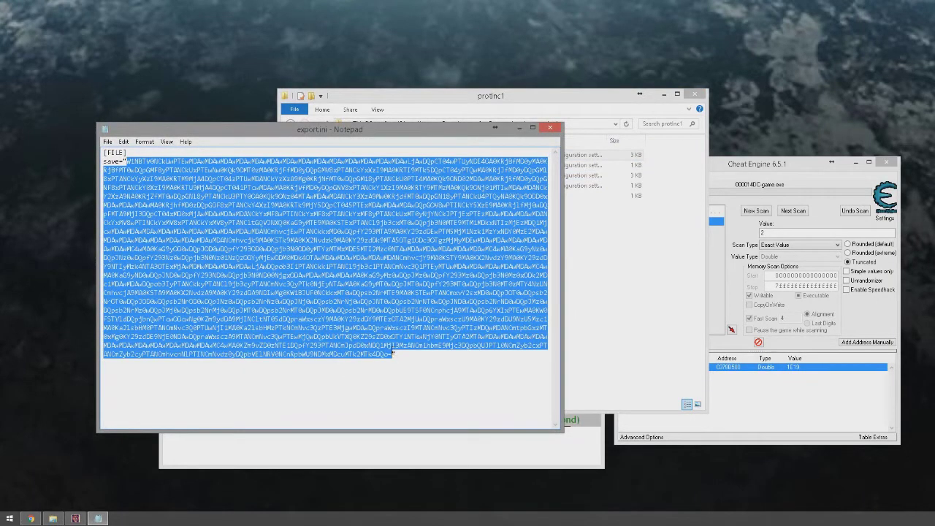
right_click(392, 353)
left_click(409, 386)
key("alt+Tab")
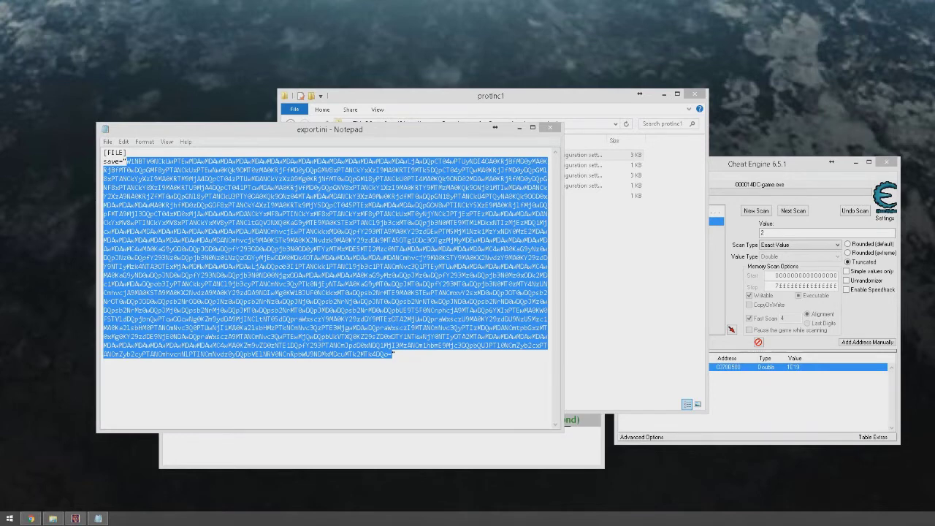
Paste the save string into Notepad++ and Base64-decode it into 170 readable lines.
key("ctrl+v")
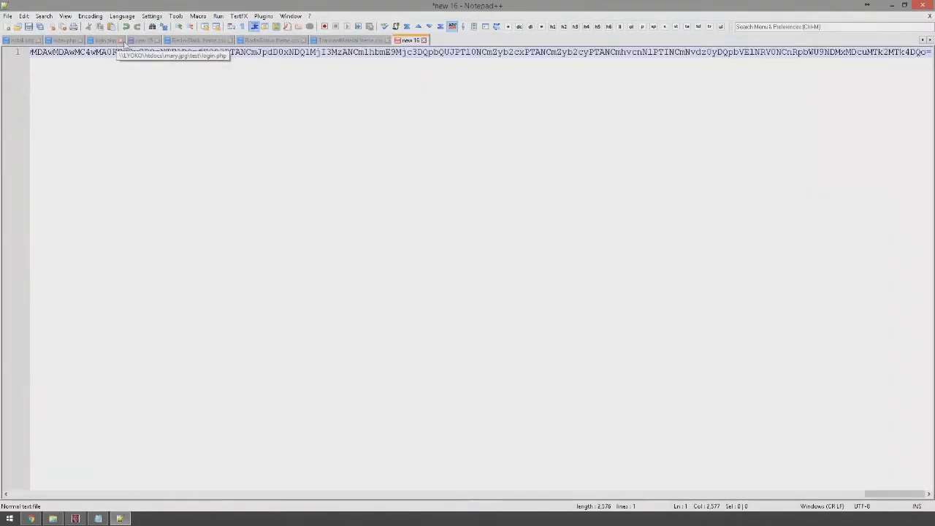
key("ctrl+a")
right_click(167, 51)
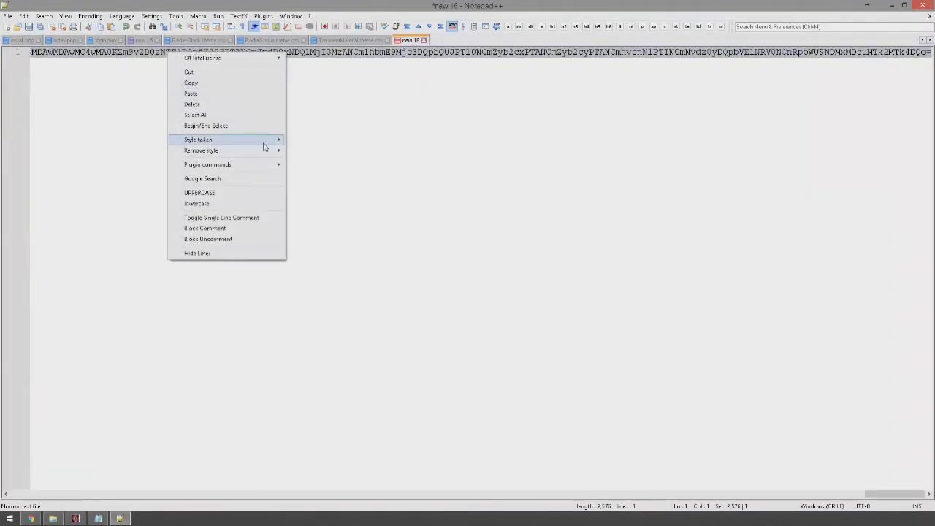
mouse_move(265, 165)
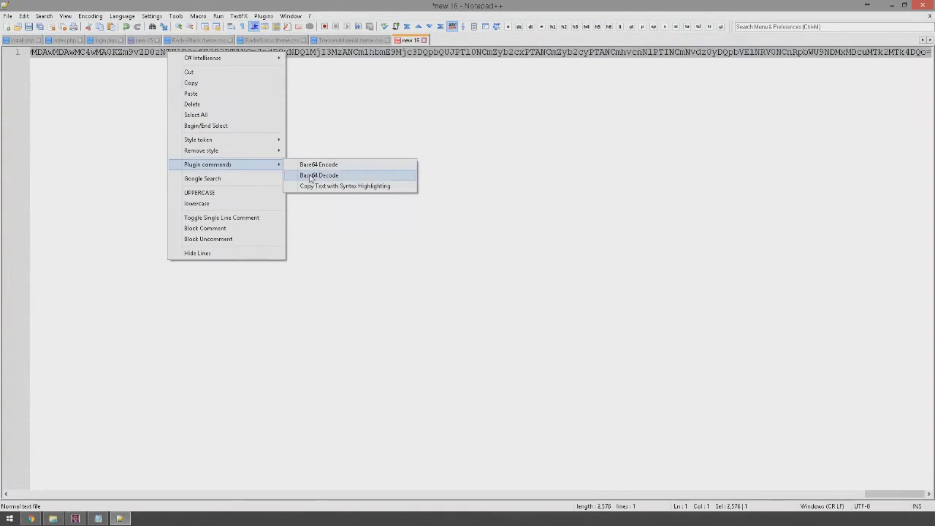
left_click(311, 178)
left_click(252, 204)
scroll(253, 204, "up", 10)
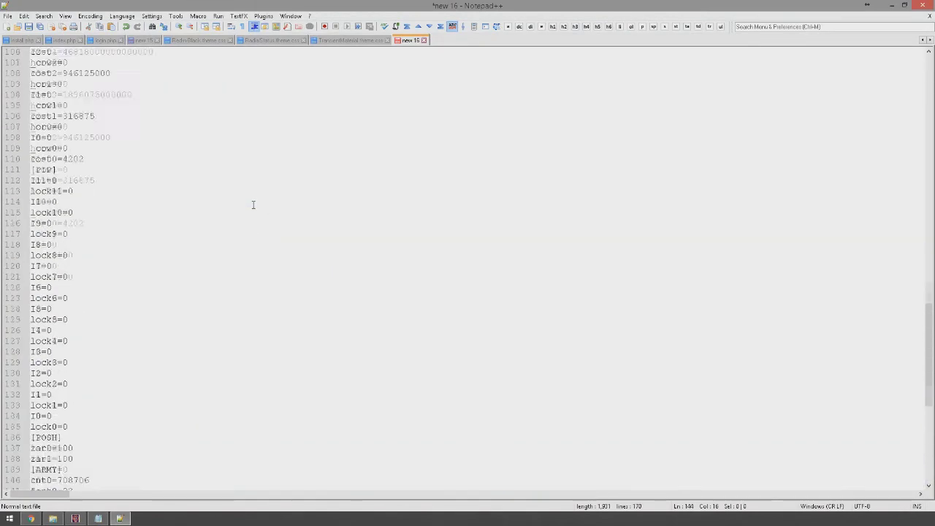
scroll(253, 205, "up", 20)
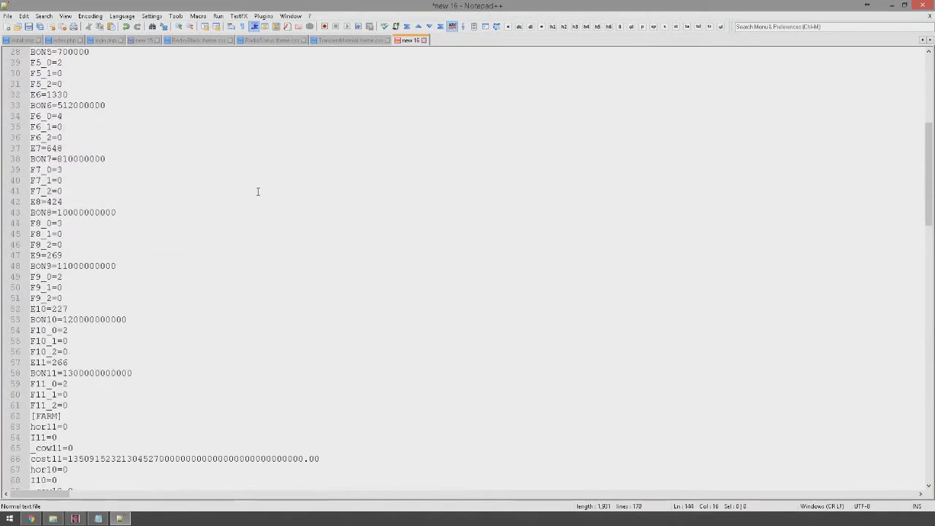
scroll(257, 191, "up", 9)
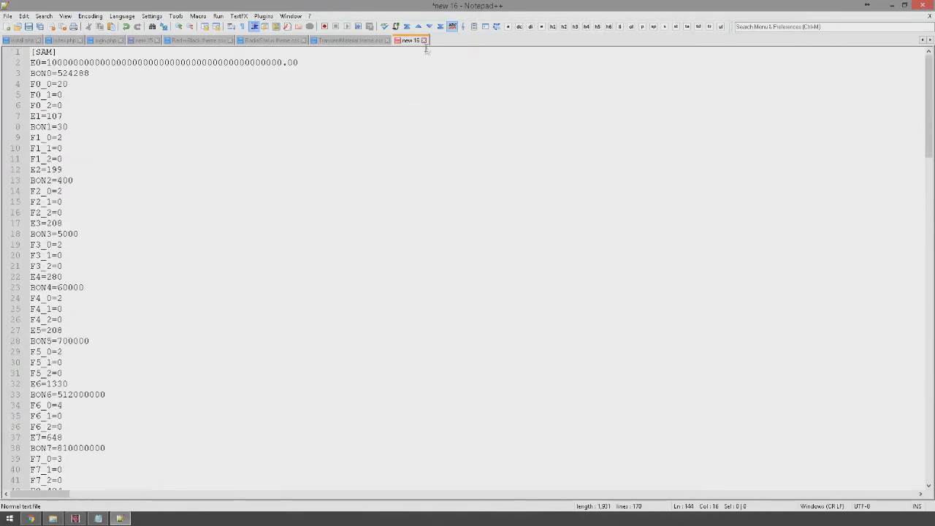
left_click(891, 6)
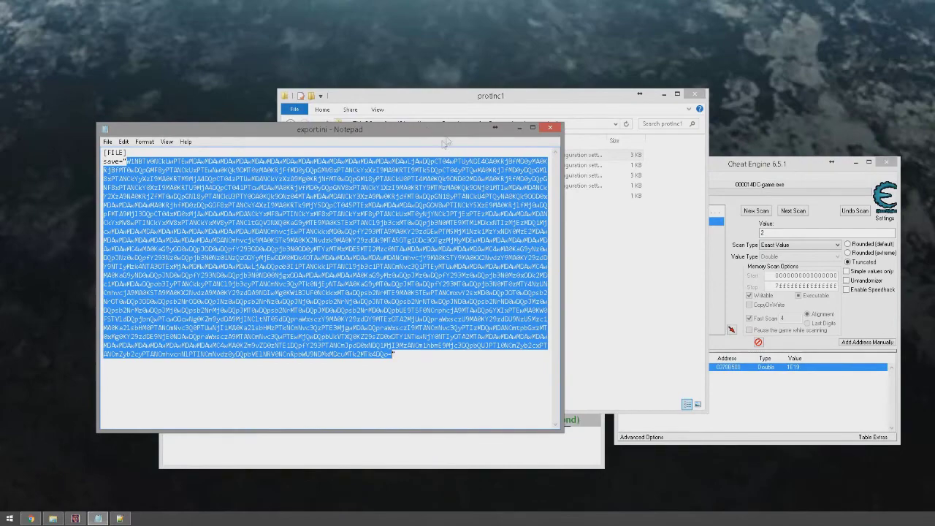
Close export.ini, then view u.ini, save.ini and next.ini in turn.
left_click(447, 154)
left_click(550, 128)
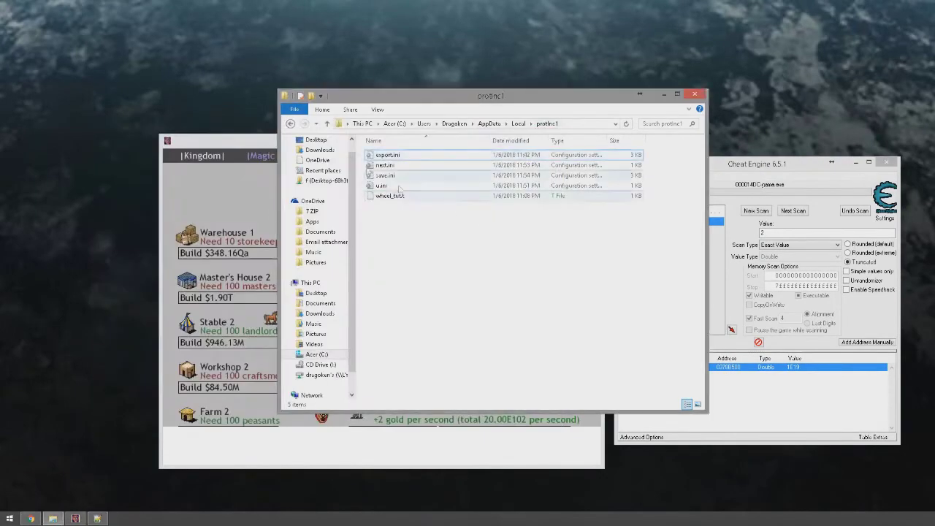
double_click(394, 186)
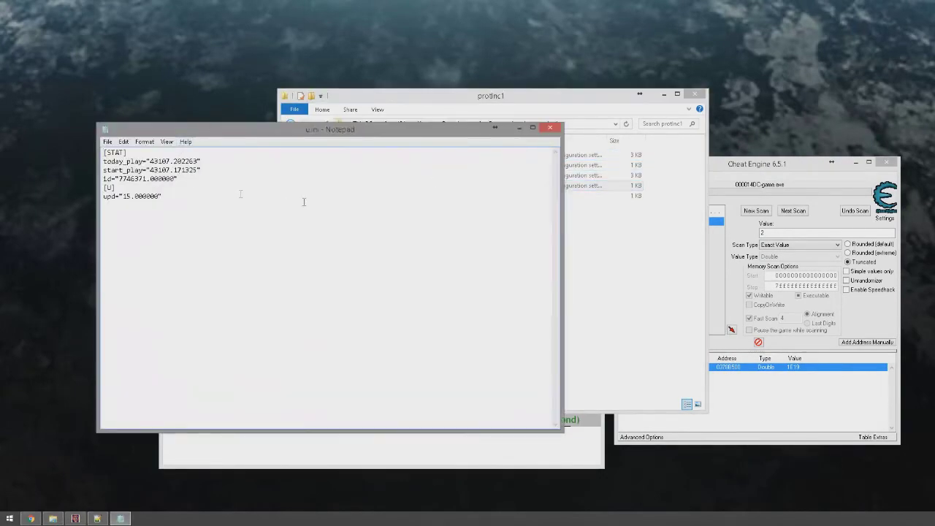
left_click(550, 128)
double_click(406, 175)
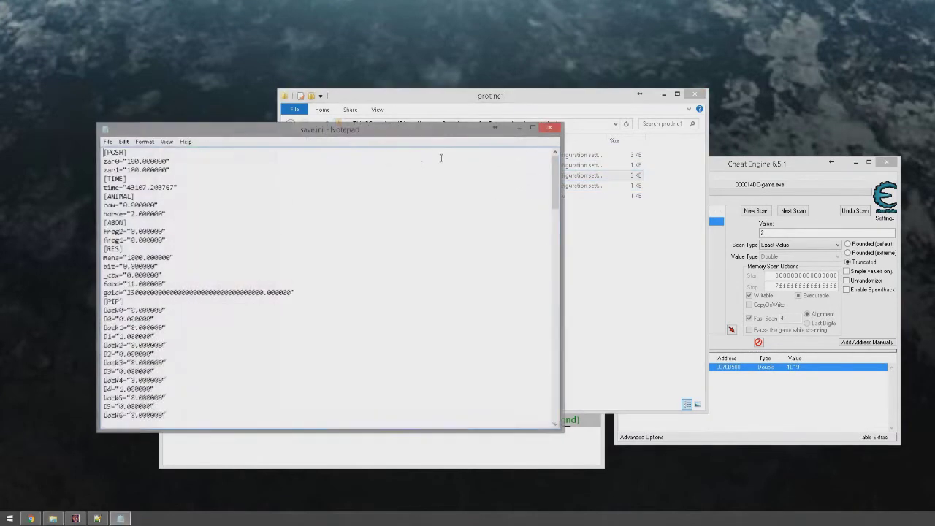
left_click(549, 131)
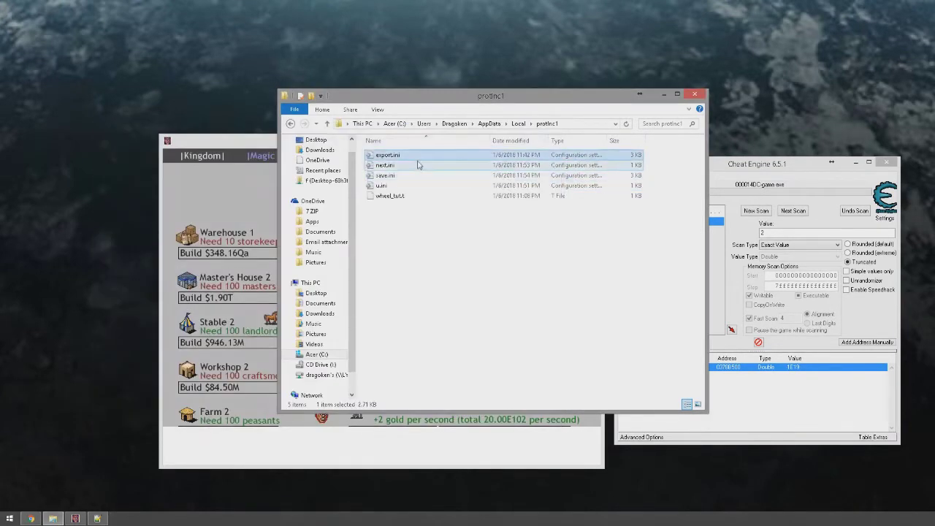
double_click(421, 163)
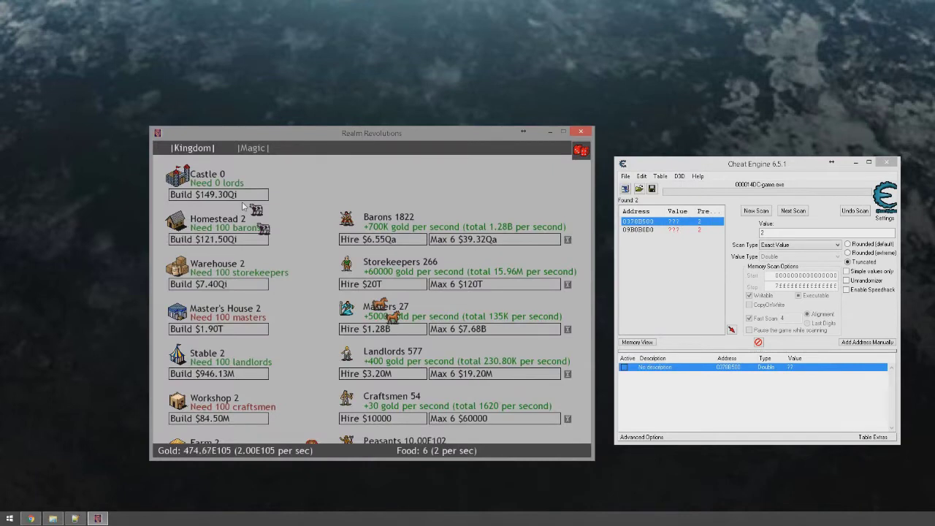
Hire max lords, add a second castle, city walls level 2, a gold mine and max miners.
left_click(462, 193)
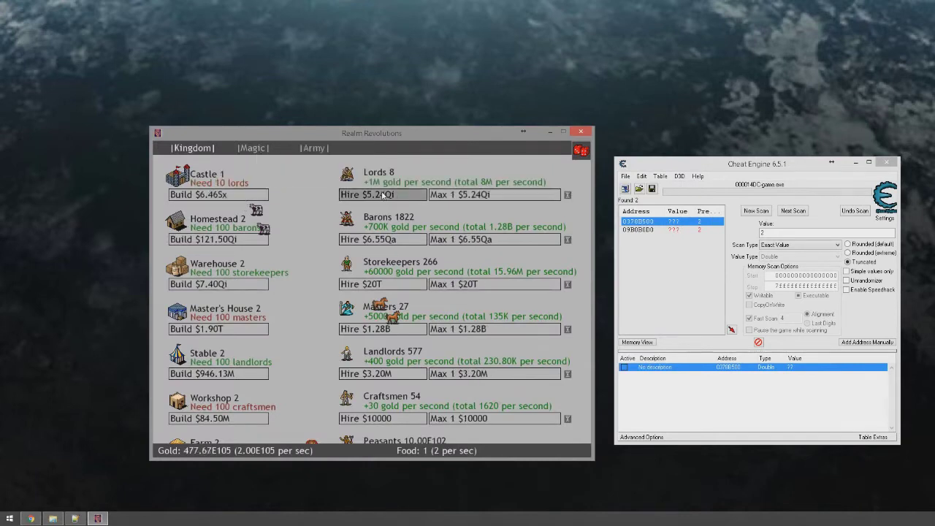
left_click(228, 193)
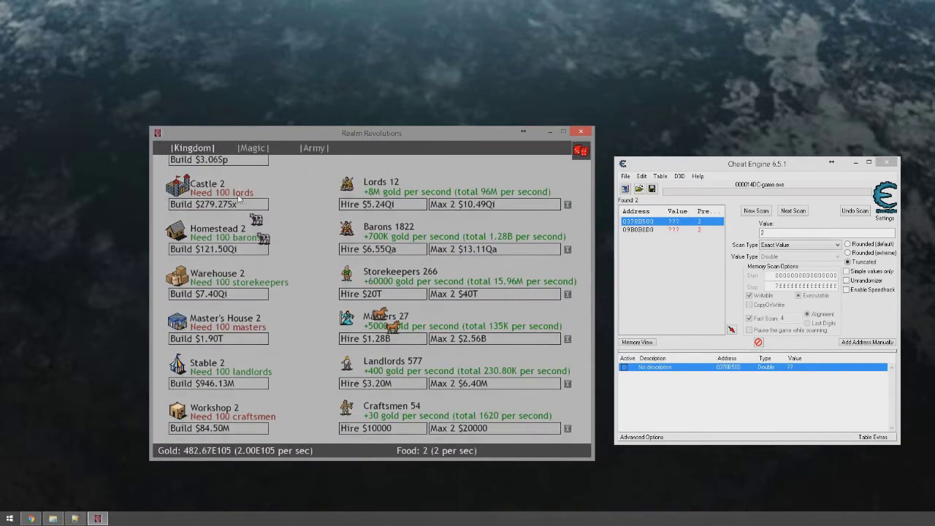
left_click(228, 190)
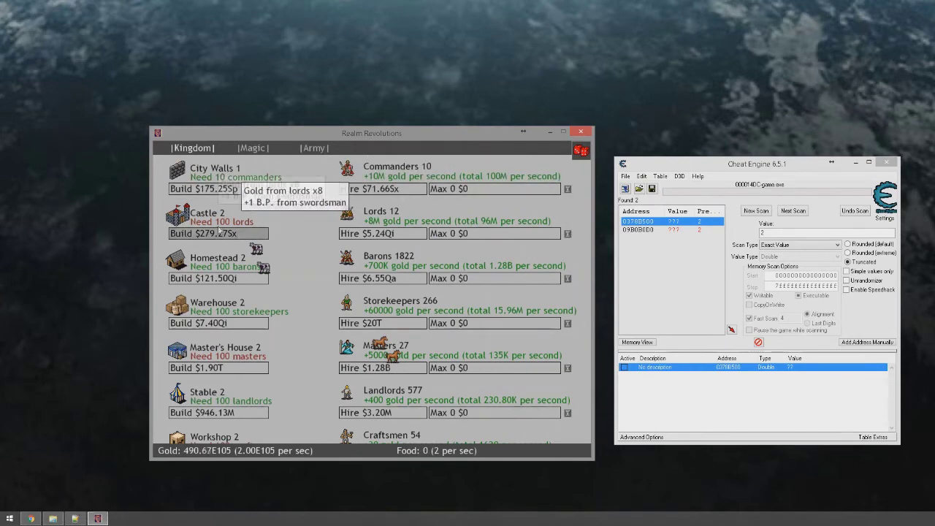
left_click(223, 190)
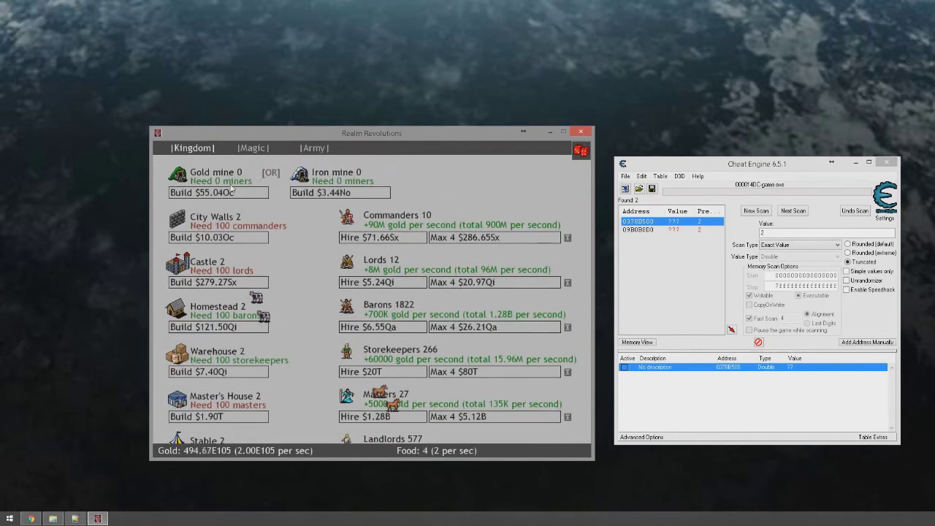
left_click(232, 191)
left_click(475, 193)
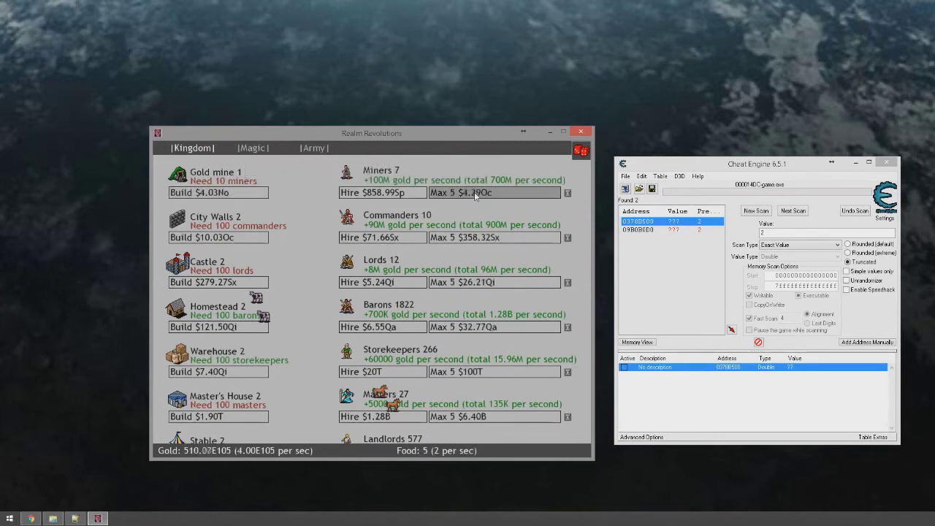
left_click(474, 193)
Add a second gold mine, throne room, kings, fountain, two Altars of Calmness and max monks.
left_click(241, 192)
left_click(479, 192)
left_click(252, 192)
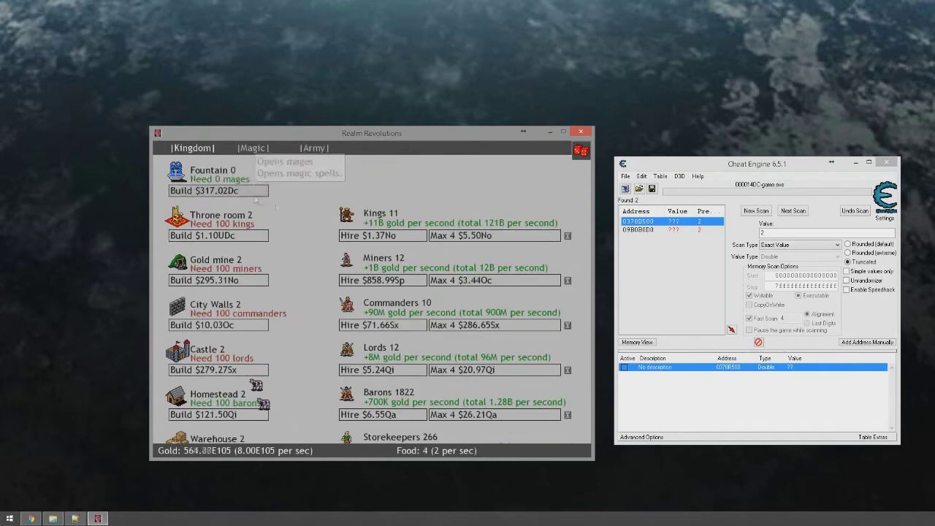
left_click(245, 192)
left_click(237, 191)
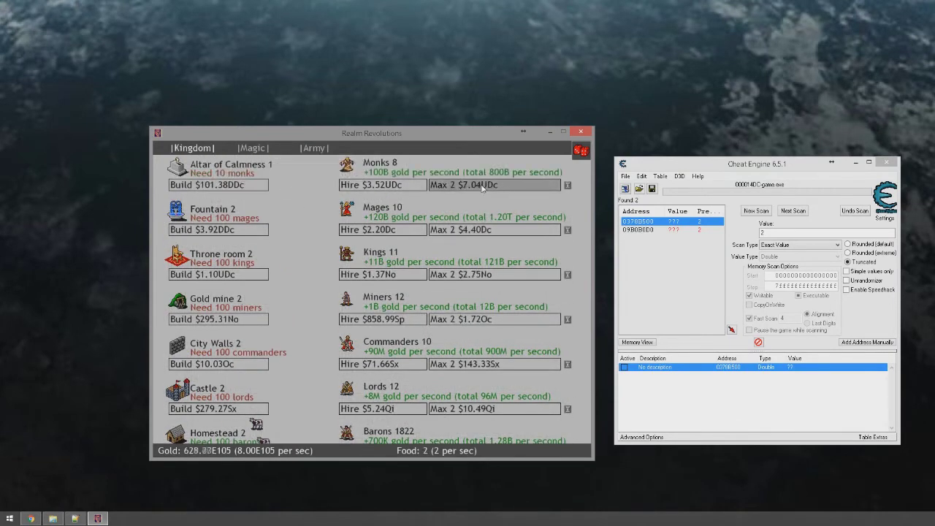
left_click(482, 186)
left_click(263, 186)
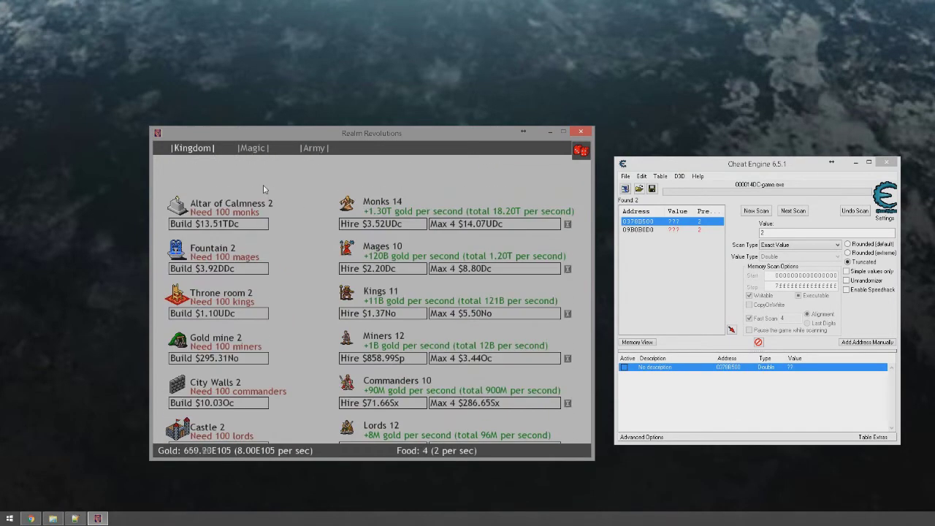
left_click(307, 148)
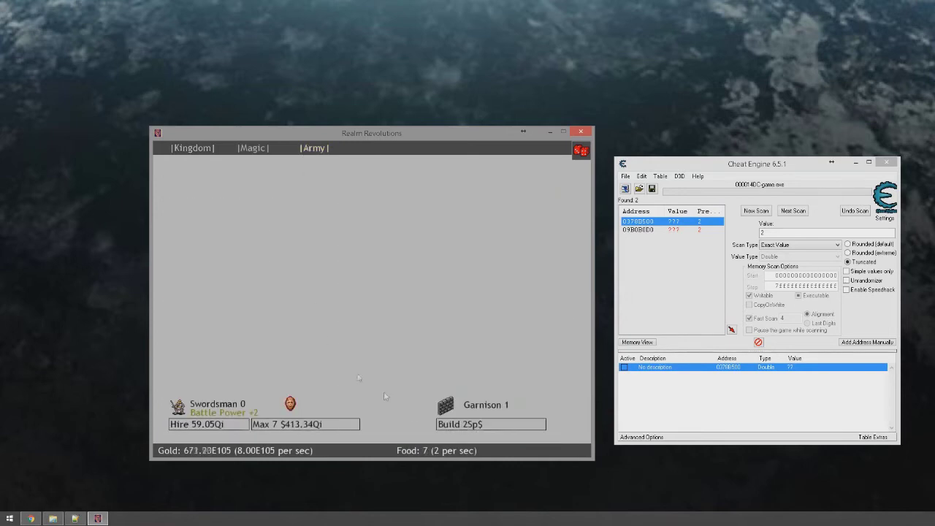
Build the Garnison in the Army tab, raising it to 8.
left_click(460, 428)
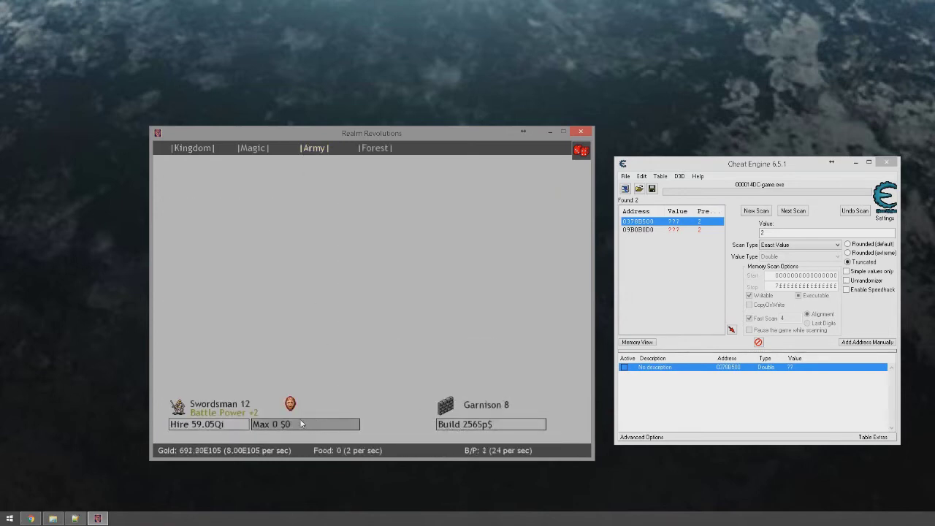